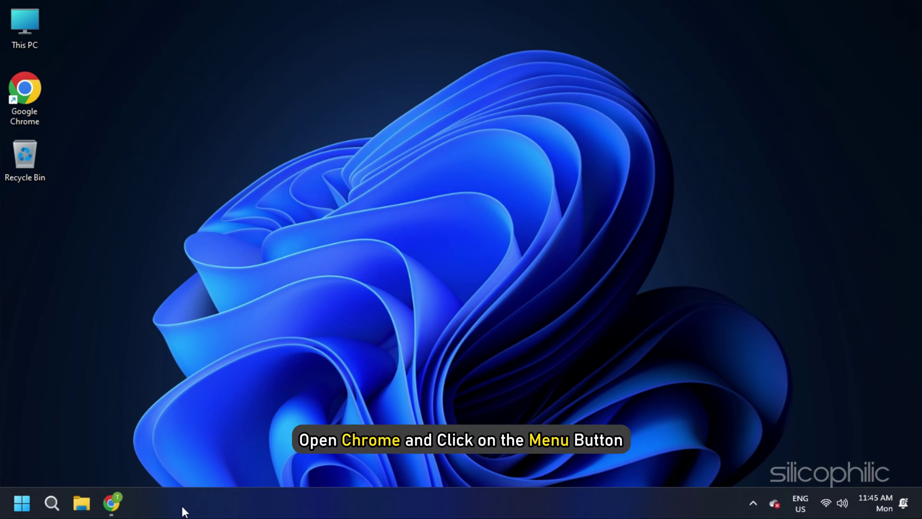
- Switch off 'Use hardware acceleration when available' in Chrome's System settings
{"action": "left_click", "coordinate": [121, 509]}
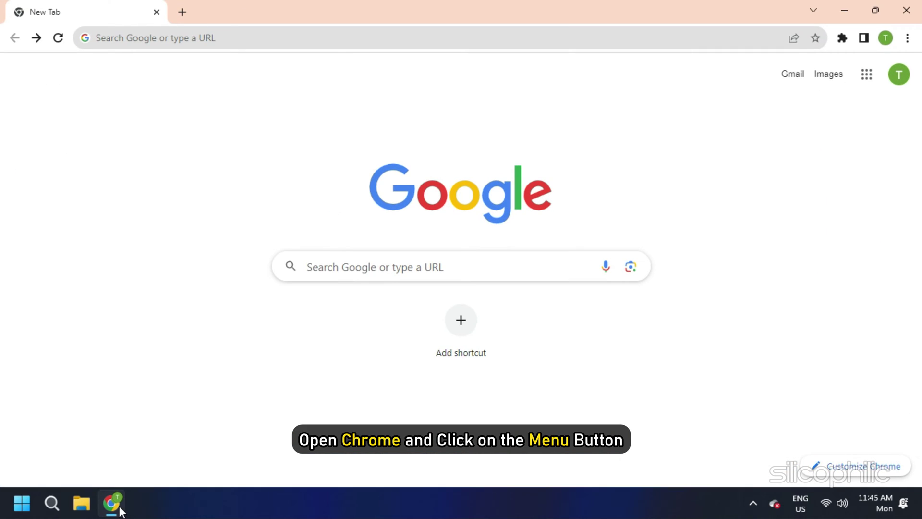
{"action": "left_click", "coordinate": [906, 40]}
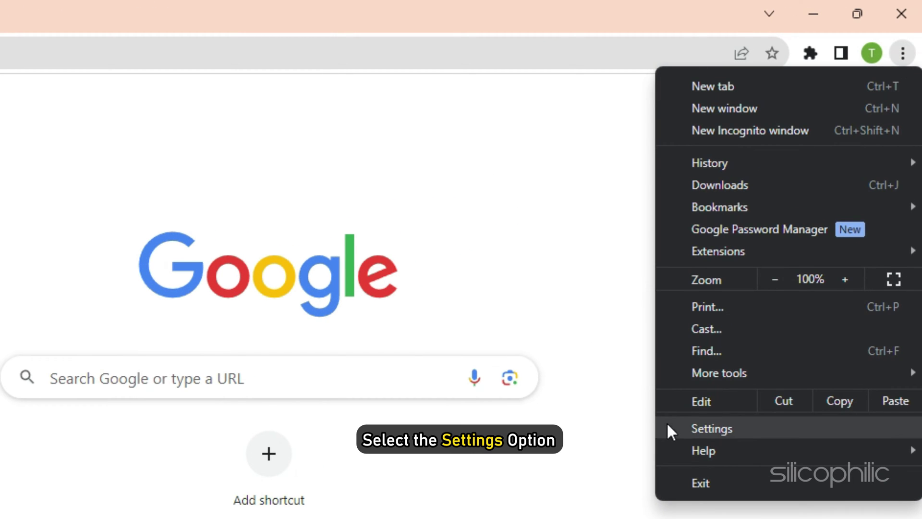
{"action": "left_click", "coordinate": [735, 436]}
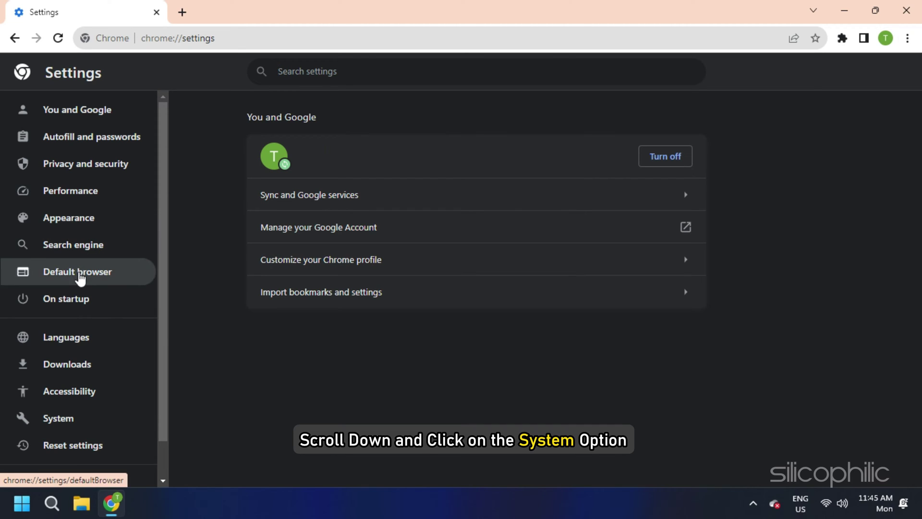
{"action": "scroll", "coordinate": [108, 328], "scroll_direction": "down", "scroll_amount": 1}
{"action": "left_click", "coordinate": [119, 383]}
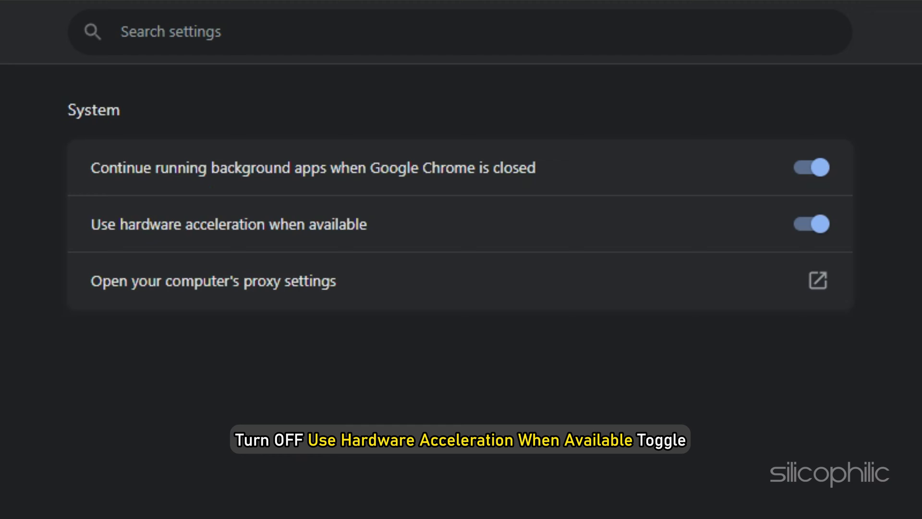
{"action": "left_click", "coordinate": [806, 225]}
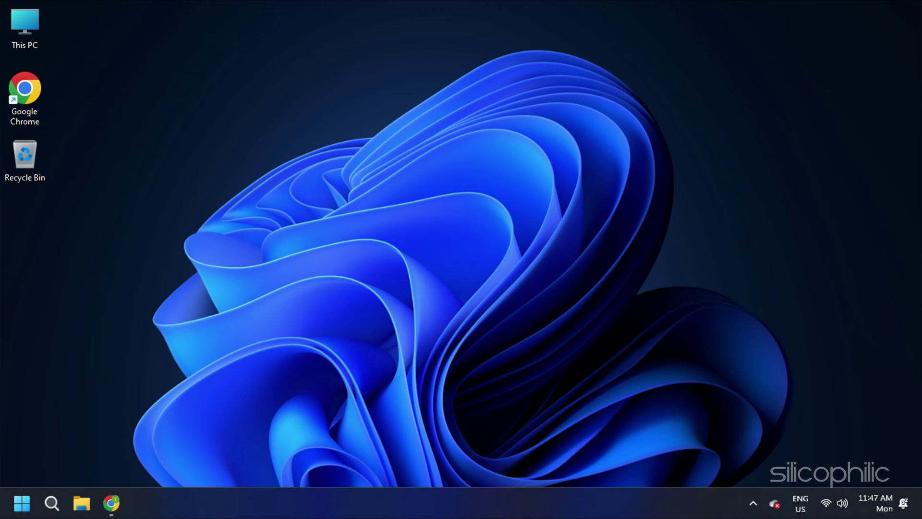
- Select 'Allow all cookies' under Privacy and security > Site settings > Cookies and site data
{"action": "left_click", "coordinate": [111, 502]}
{"action": "left_click", "coordinate": [907, 38]}
{"action": "left_click", "coordinate": [793, 302]}
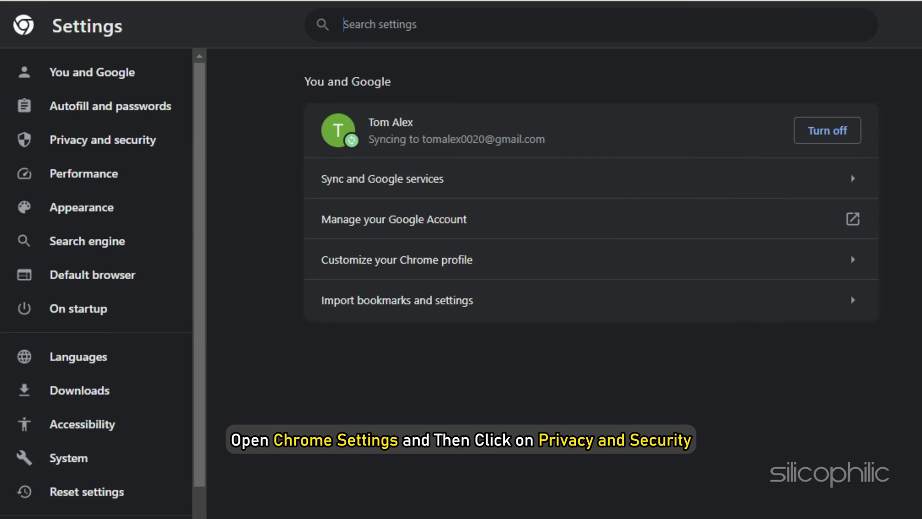
{"action": "left_click", "coordinate": [144, 148]}
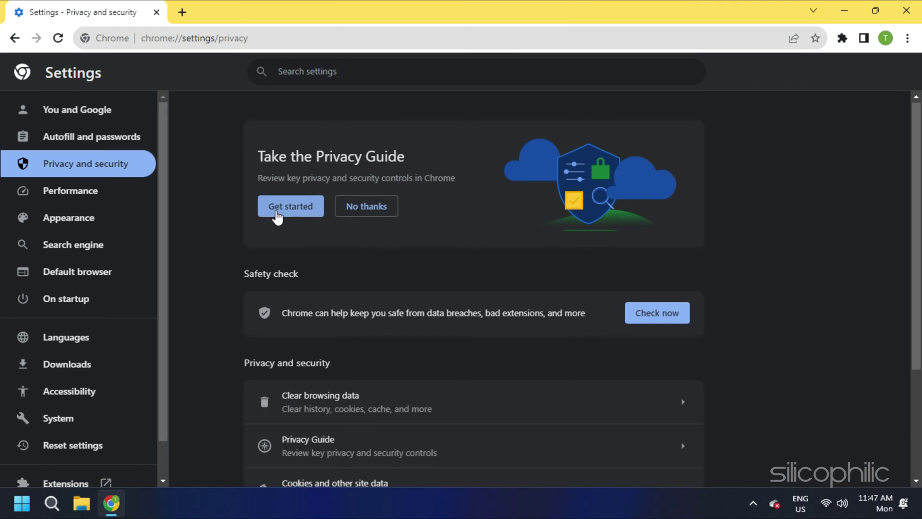
{"action": "scroll", "coordinate": [605, 462], "scroll_direction": "down", "scroll_amount": 2}
{"action": "left_click", "coordinate": [504, 416]}
{"action": "scroll", "coordinate": [442, 337], "scroll_direction": "down", "scroll_amount": 3}
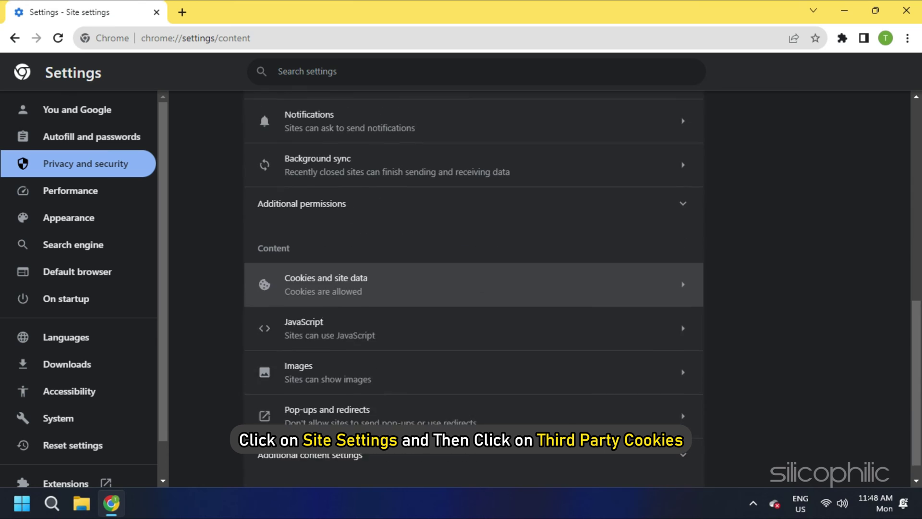
{"action": "left_click", "coordinate": [453, 274]}
{"action": "scroll", "coordinate": [288, 298], "scroll_direction": "down", "scroll_amount": 2}
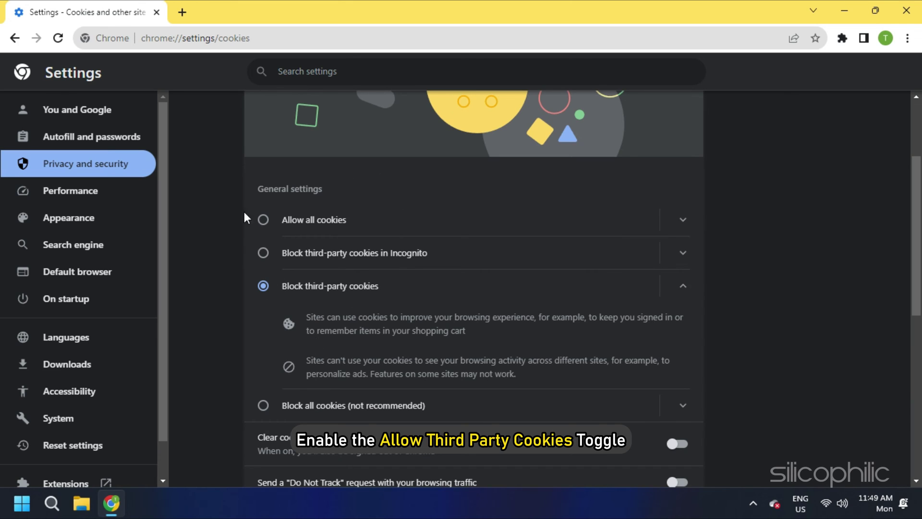
{"action": "left_click", "coordinate": [263, 219]}
{"action": "left_click", "coordinate": [683, 221]}
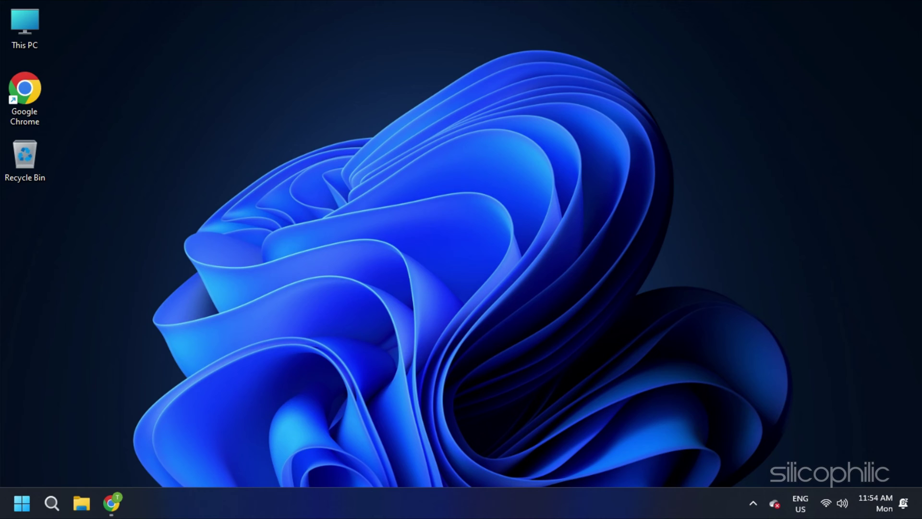
- Clear All time browsing data, including cached images and files
{"action": "left_click", "coordinate": [112, 503]}
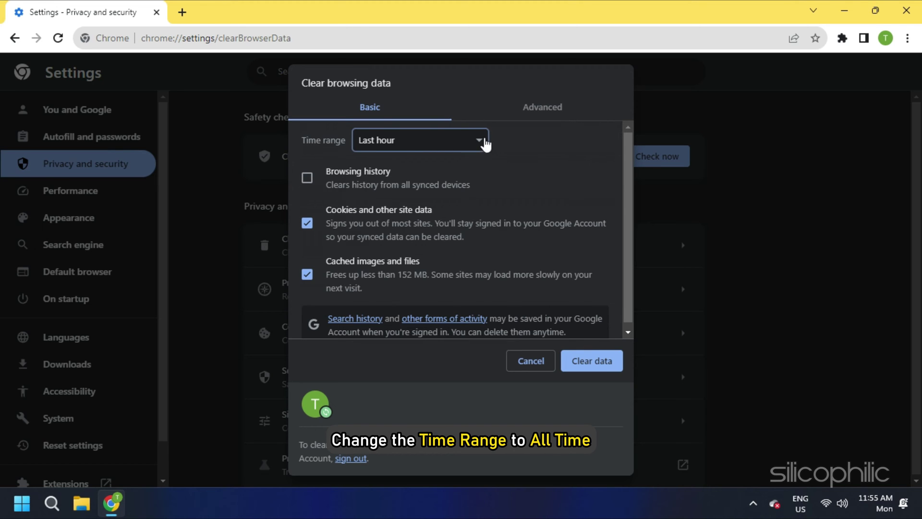
{"action": "left_click", "coordinate": [481, 142]}
{"action": "left_click", "coordinate": [374, 206]}
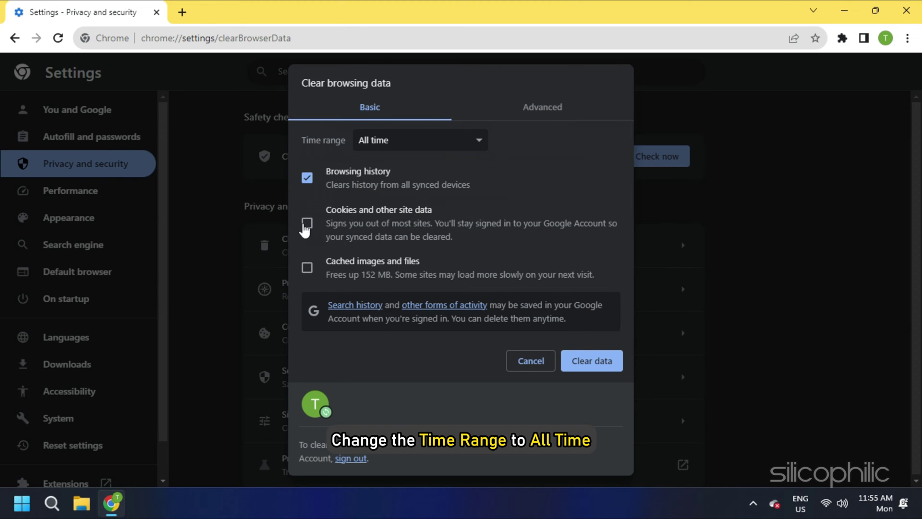
{"action": "left_click", "coordinate": [309, 269]}
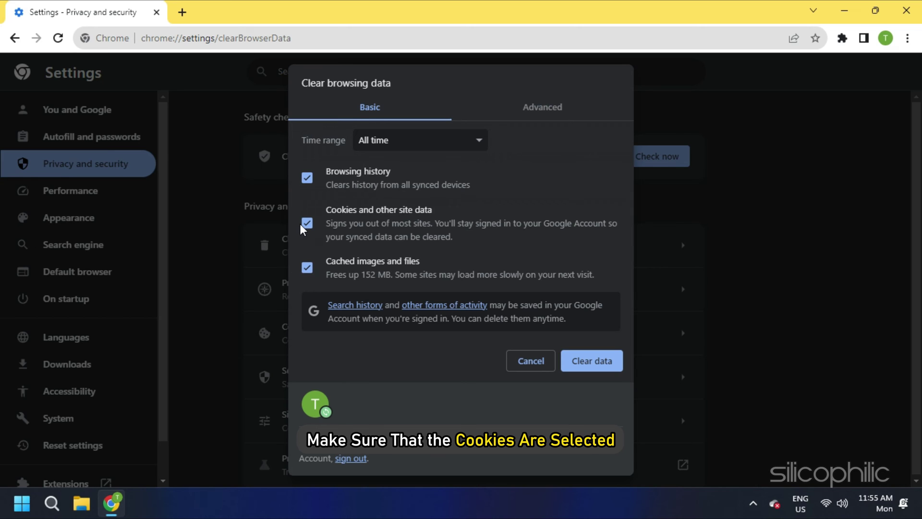
{"action": "left_click", "coordinate": [574, 362]}
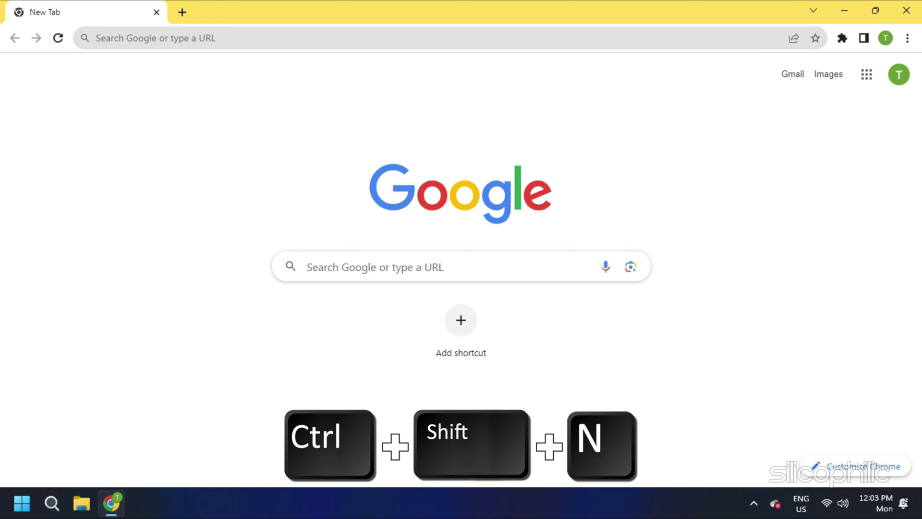
- Open a new Incognito window with Ctrl+Shift+N
{"action": "key", "text": "ctrl+shift+n"}
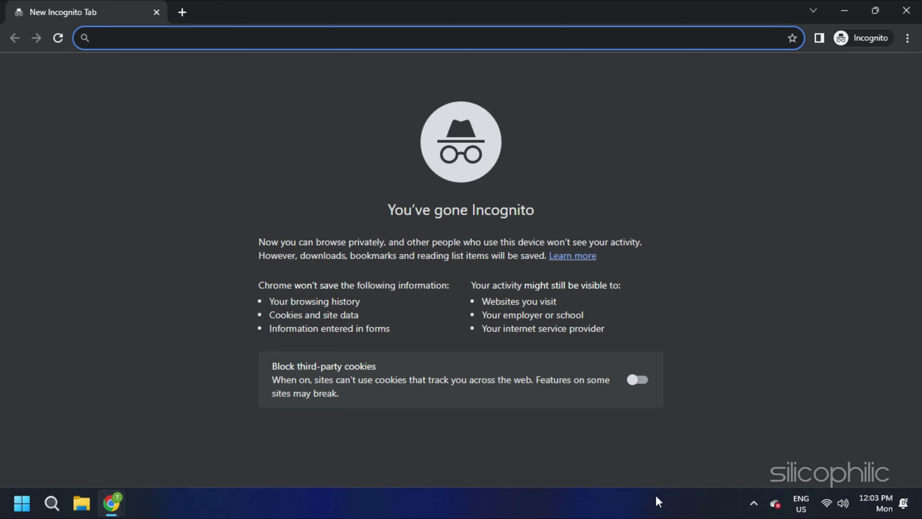